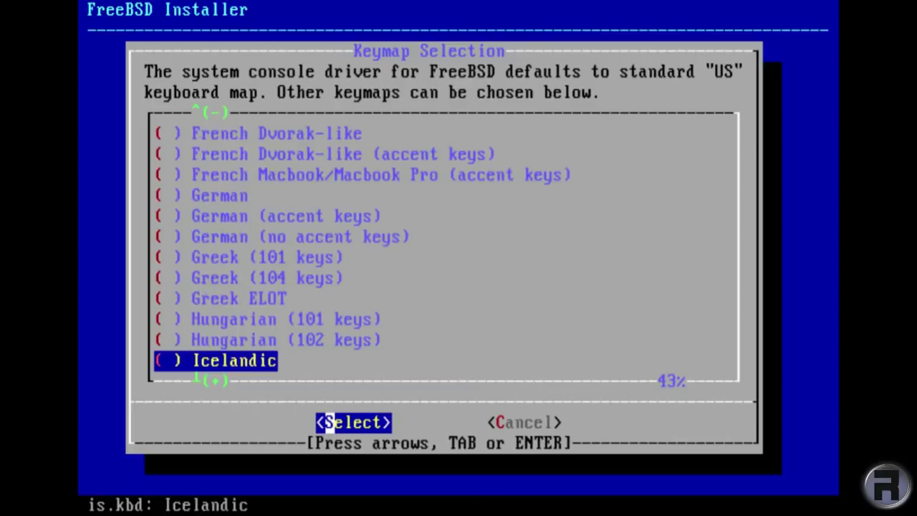
Choose the United Kingdom uk.kbd keymap and set the hostname to 'test'.
key(Up)
key(Up)
key(Up)
key(Up)
key(Up)
key(Up)
key(Up)
key(Up)
key(Up)
key(Up)
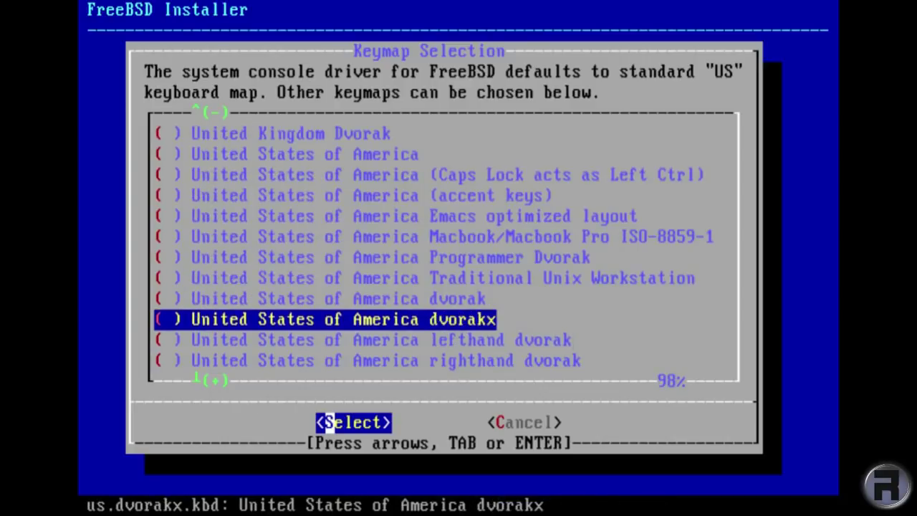
key(Up)
key(Up)
key(Up)
key(Up)
key(Up)
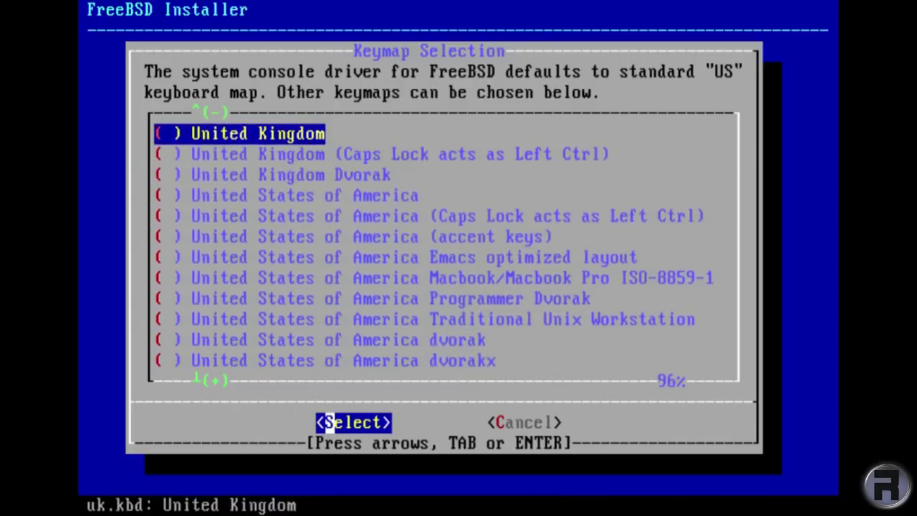
key(Down)
key(Down)
key(Down)
key(Down)
key(Down)
key(Down)
key(Up)
key(Up)
key(Up)
key(Up)
key(Return)
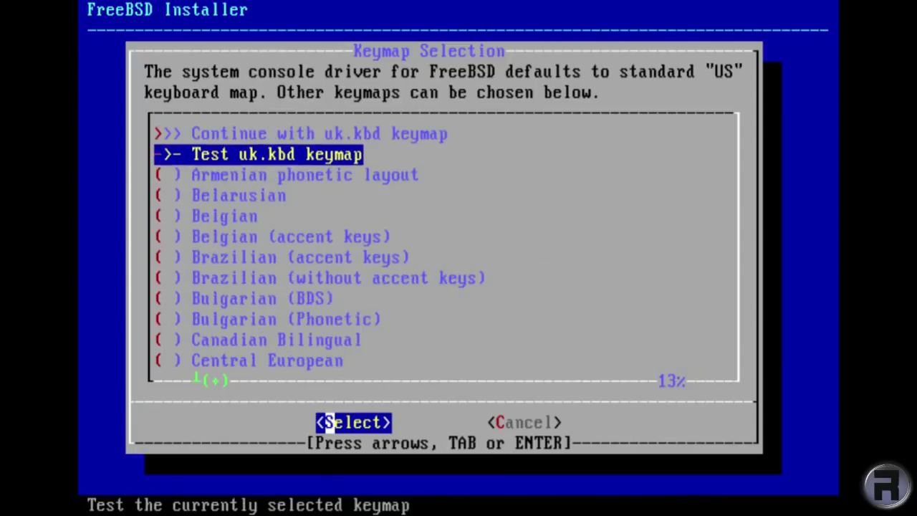
key(Up)
key(Return)
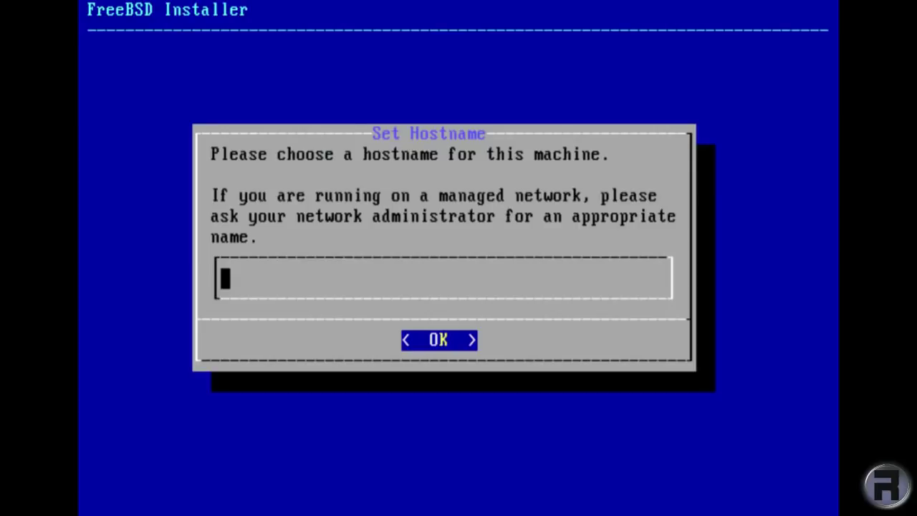
text(test)
key(Return)
Drop kernel-dbg and add the ports and src components to the distribution.
key(Down)
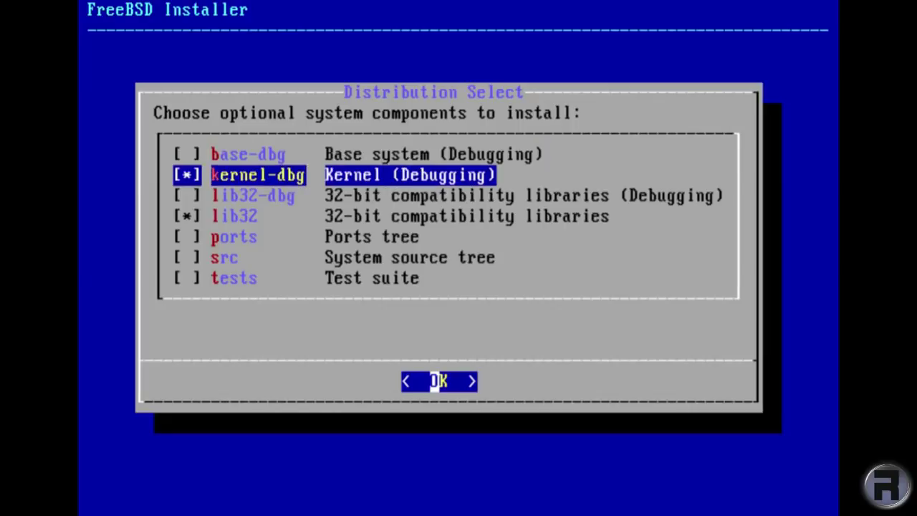
key(space)
key(Down)
key(Down)
key(Down)
key(space)
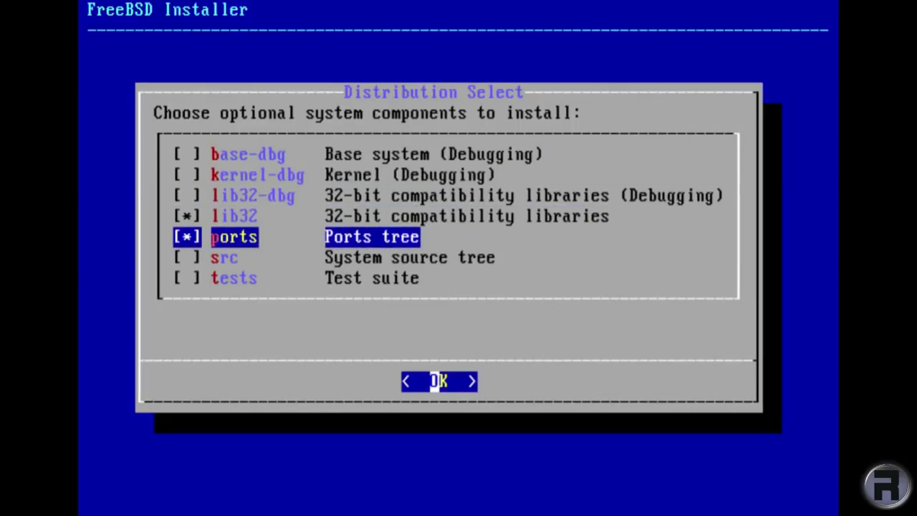
key(Down)
key(space)
key(Down)
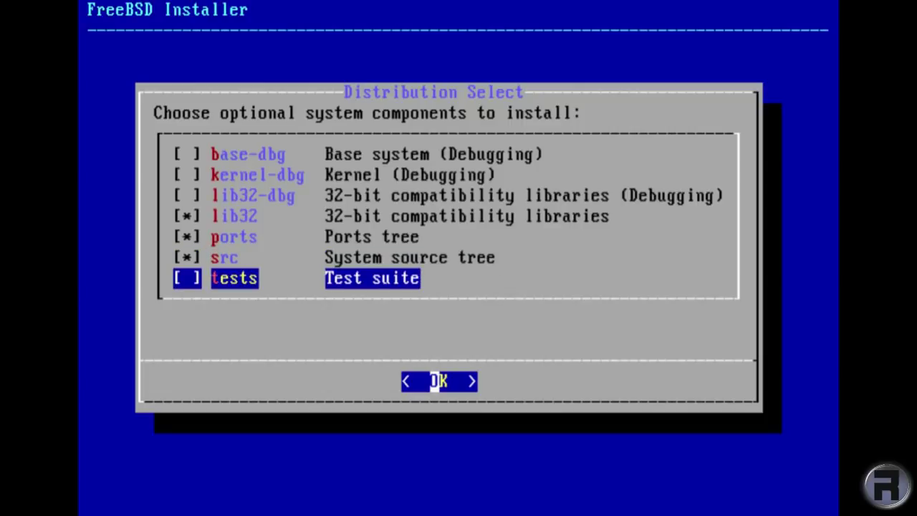
key(Return)
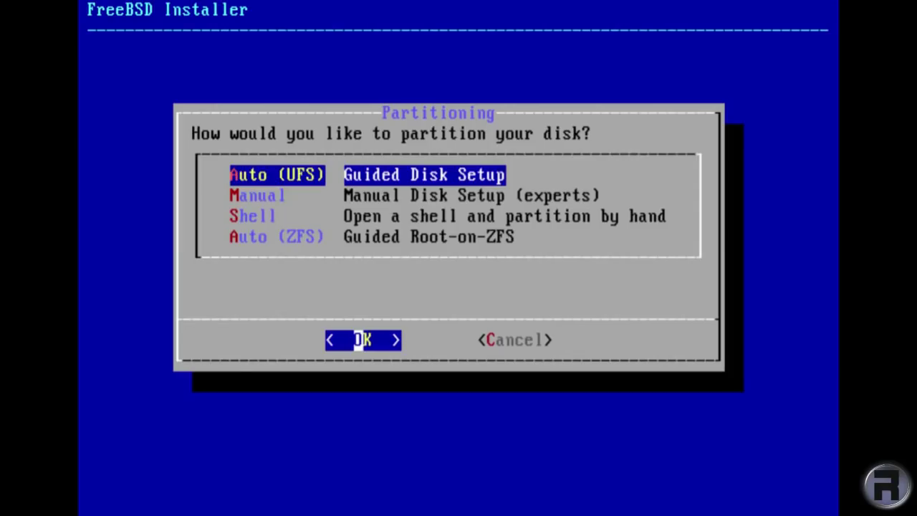
Partition the entire disk with guided Auto (UFS) using GPT and commit the layout.
key(Return)
key(Return)
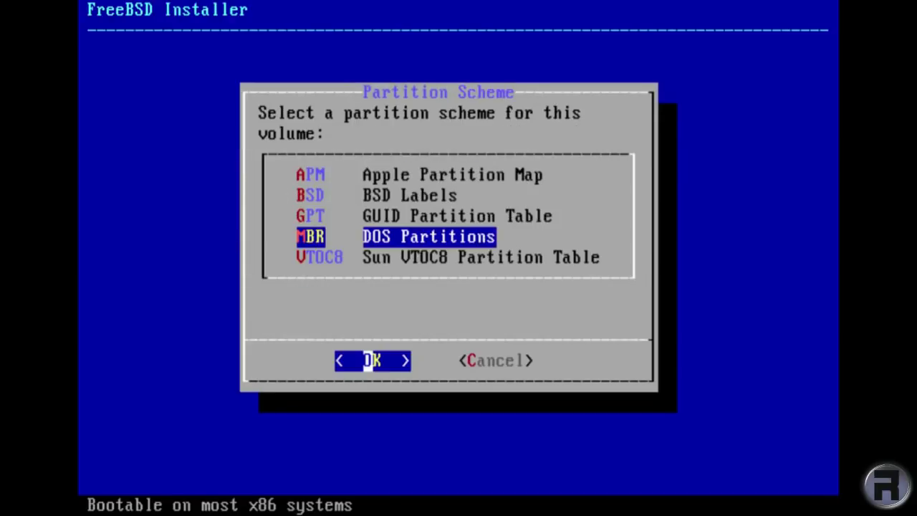
key(Up)
key(Return)
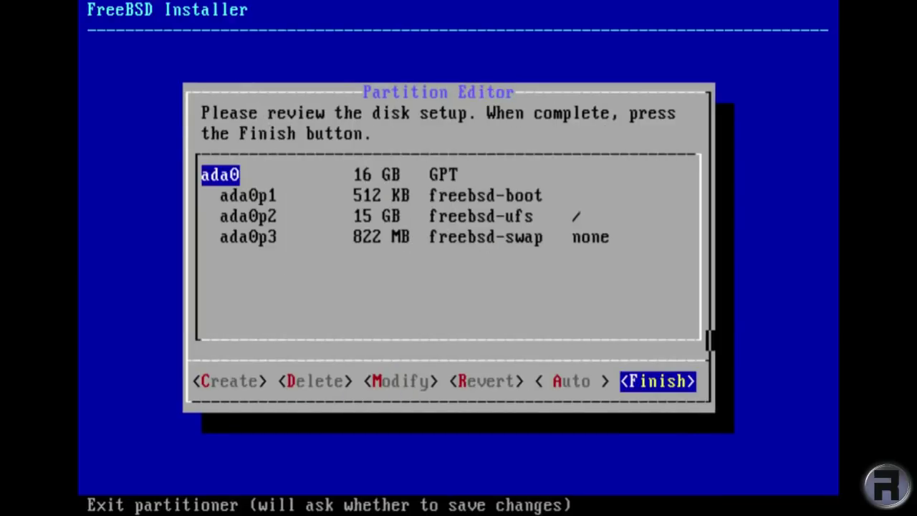
key(Return)
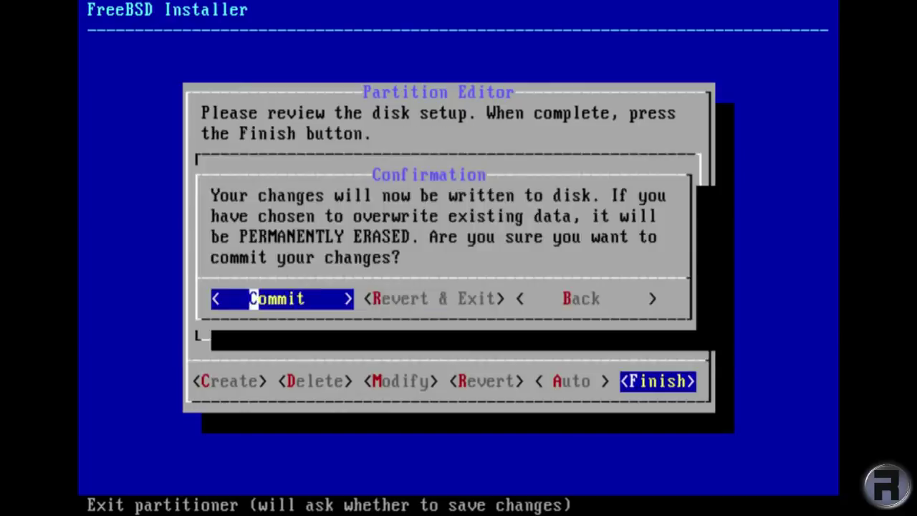
key(Return)
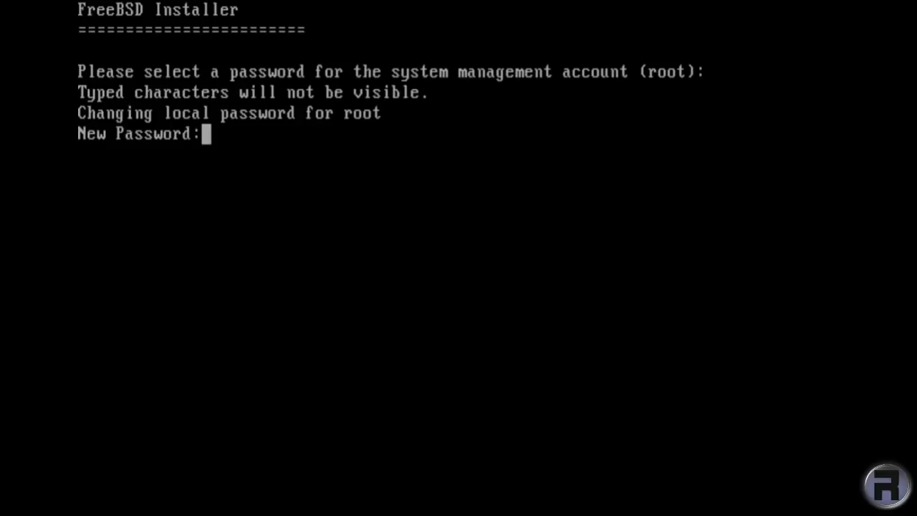
Enter and confirm the root password, then select em0 for network configuration.
key(Return)
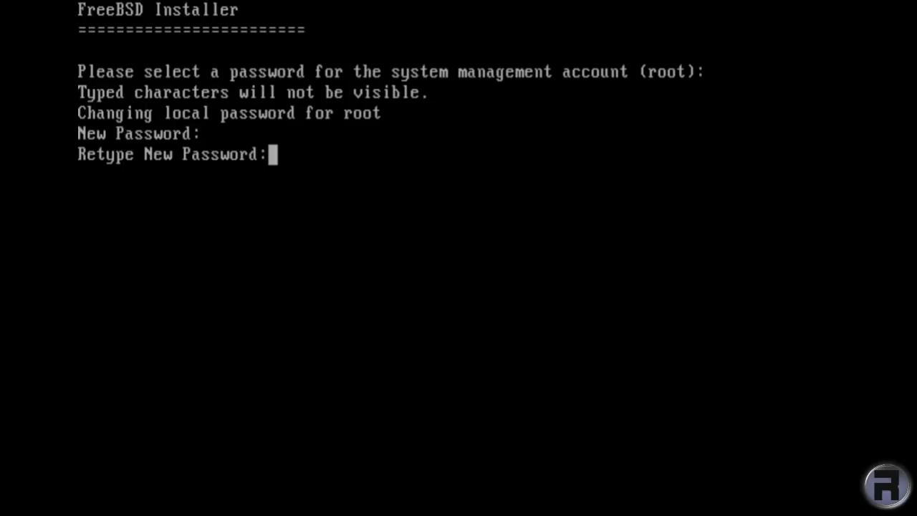
key(Return)
key(Return)
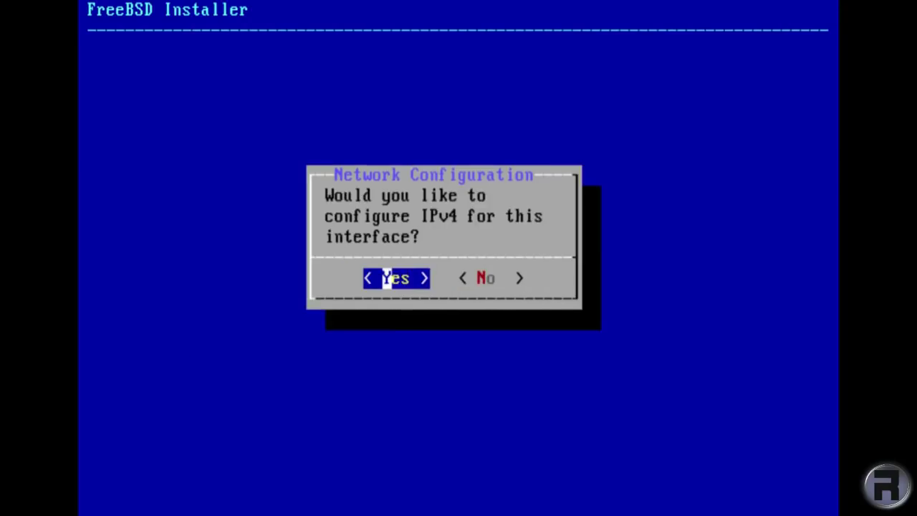
key(Return)
key(Return)
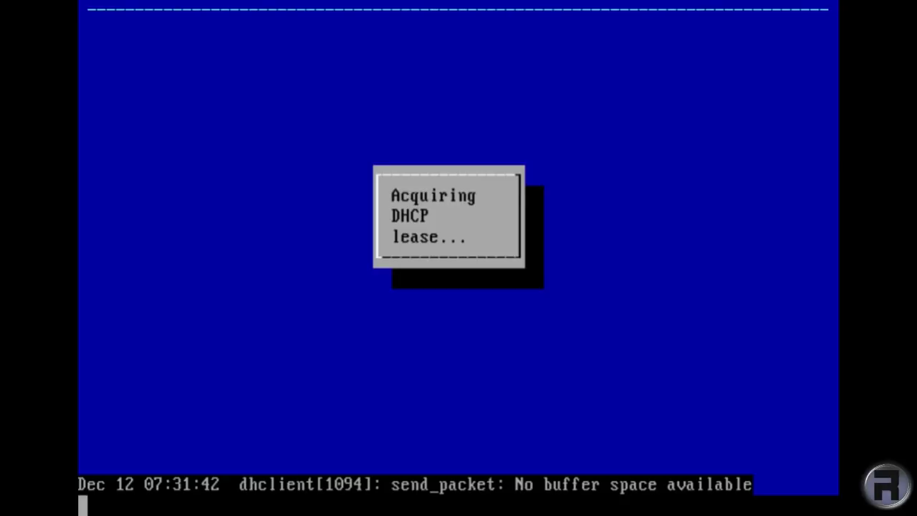
Skip IPv6 and set 192.168.1.1 as the second IPv4 DNS server.
key(Right)
key(Return)
key(Down)
key(Down)
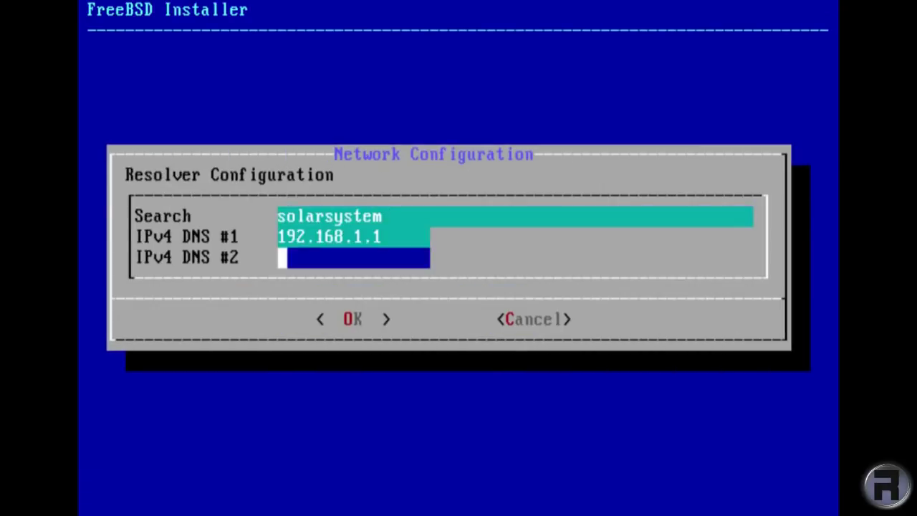
text(1)
key(BackSpace)
text(192.1)
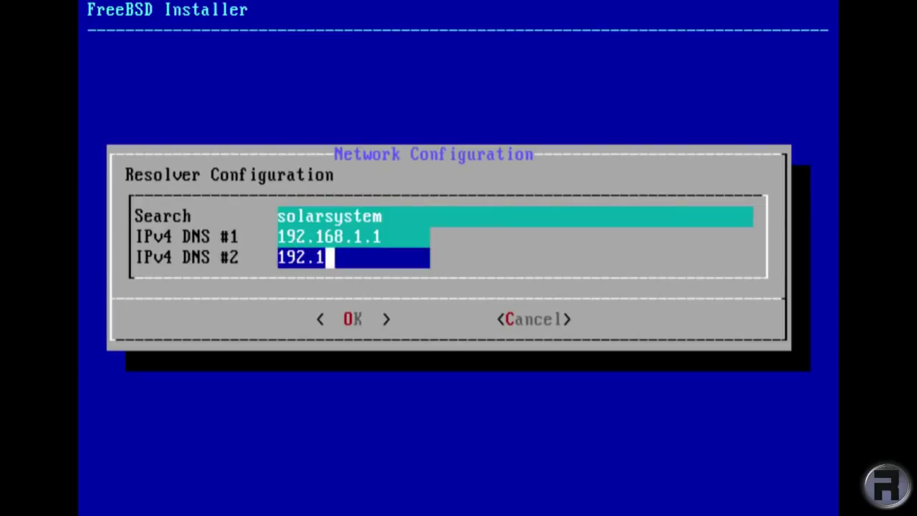
text(68.1.1)
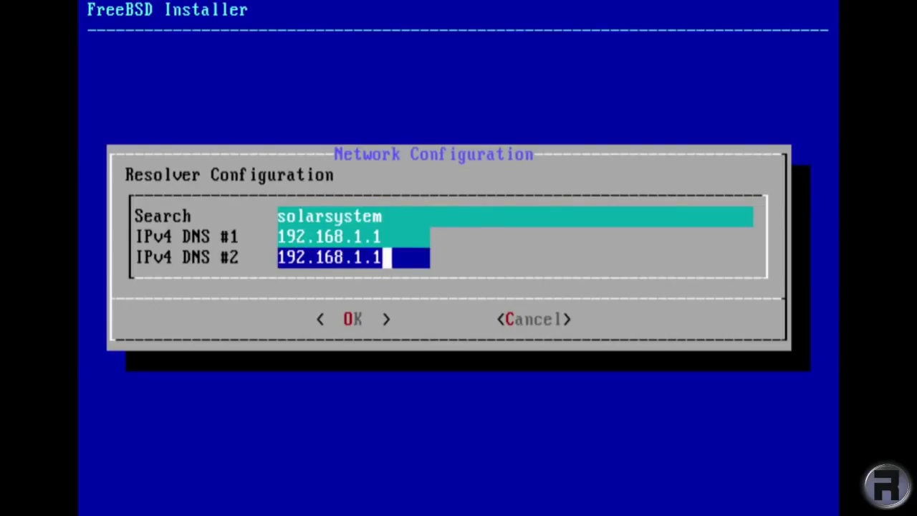
key(Return)
Pick the Europe region in the Time Zone Selector and jump to the list's end.
key(5)
key(a)
key(8)
key(Return)
key(Page_Down)
key(Page_Down)
key(Page_Down)
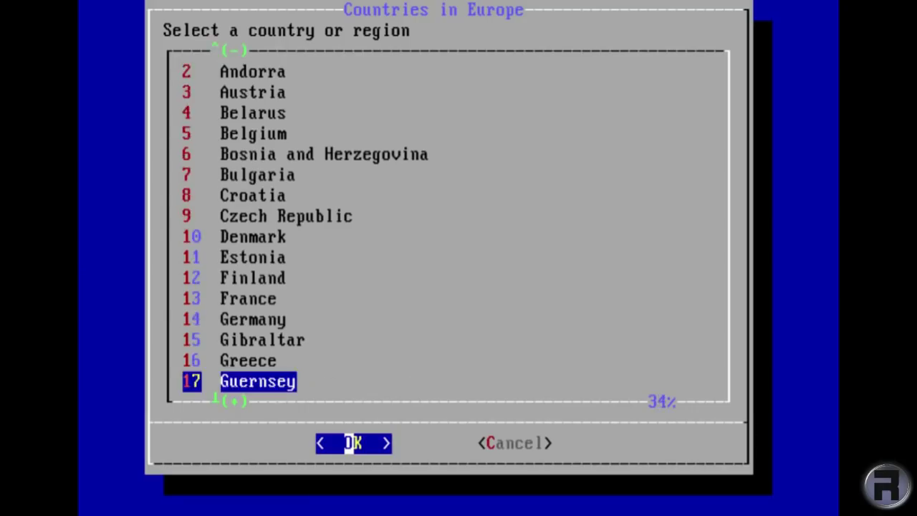
Choose the United Kingdom time zone with GMT and keep the current date.
key(Up)
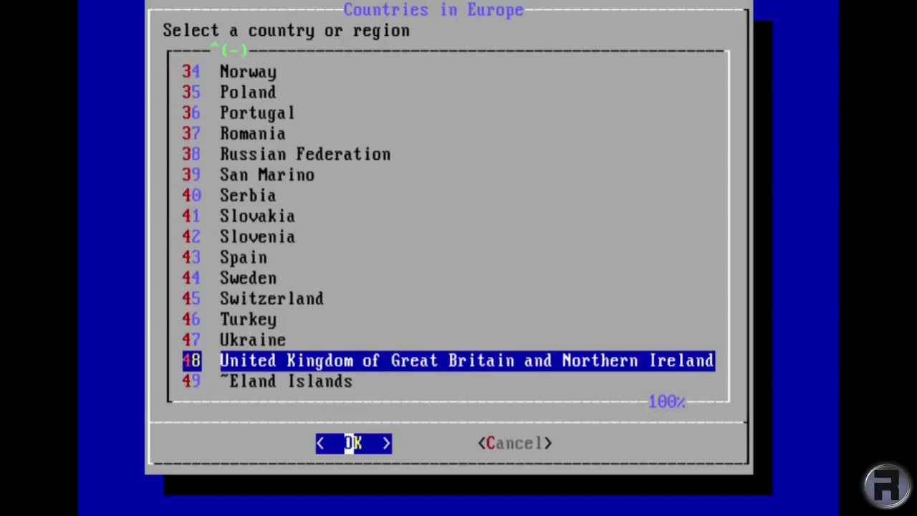
key(Return)
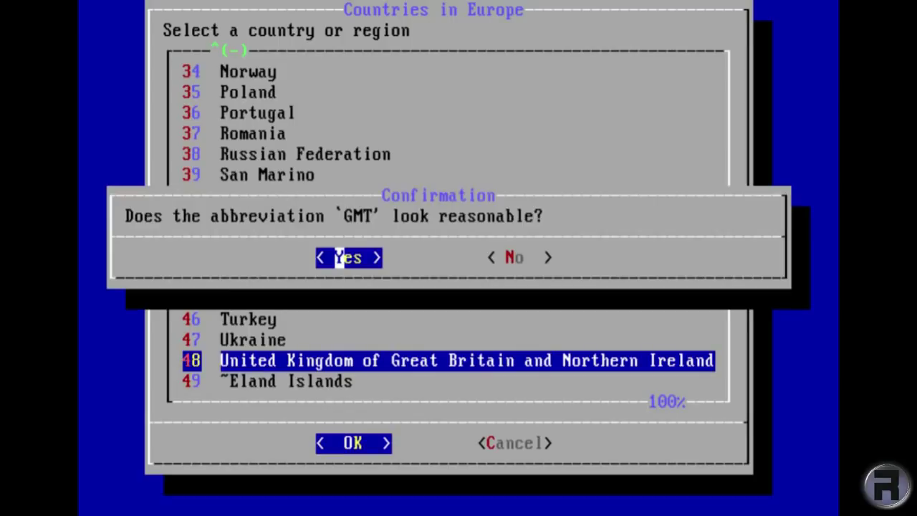
key(Return)
key(Left)
key(Return)
key(Left)
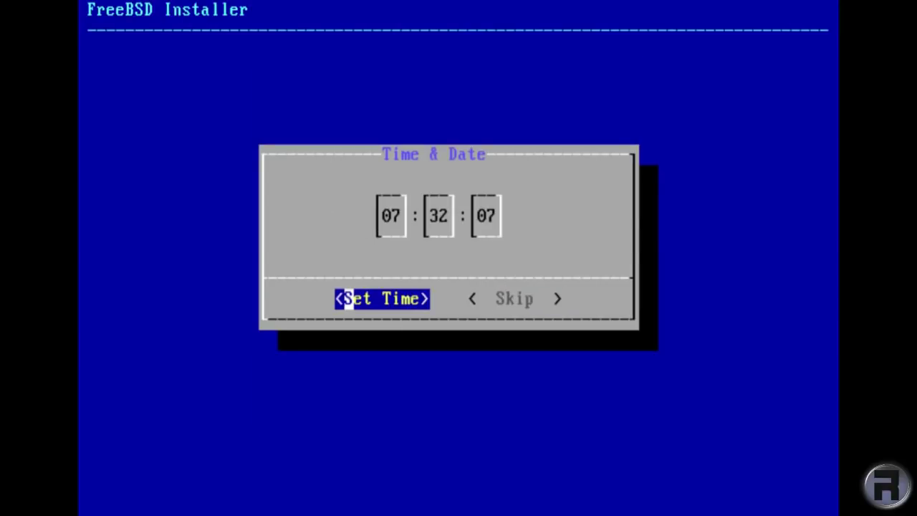
Keep the shown time and enable moused, ntpdate and ntpd at boot.
key(Return)
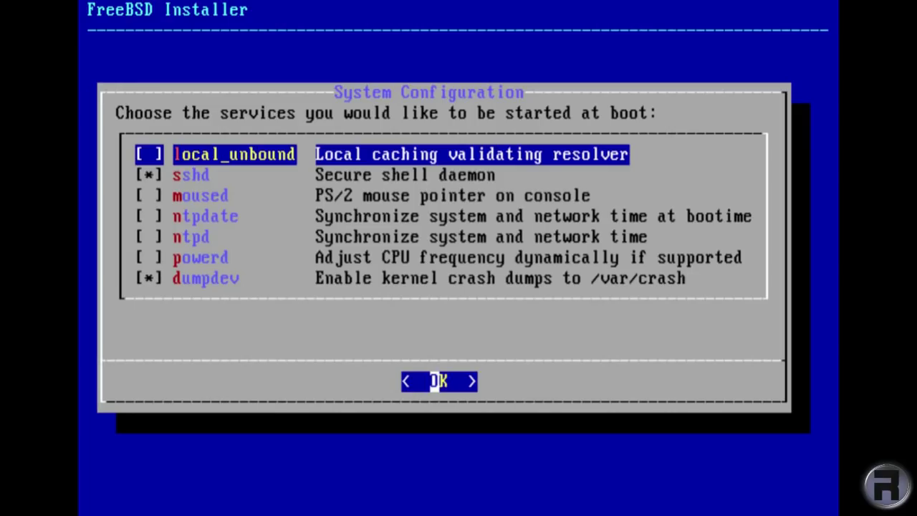
key(Down)
key(Down)
key(space)
key(Down)
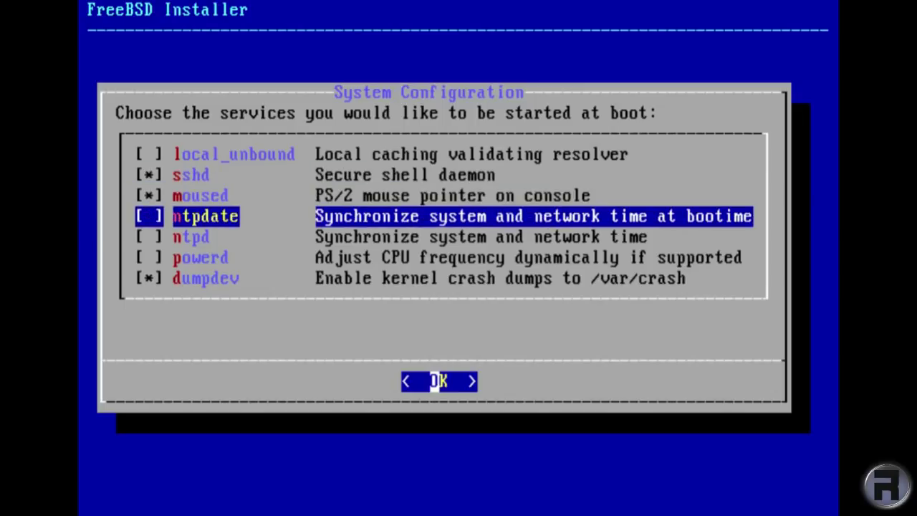
key(space)
key(Down)
key(space)
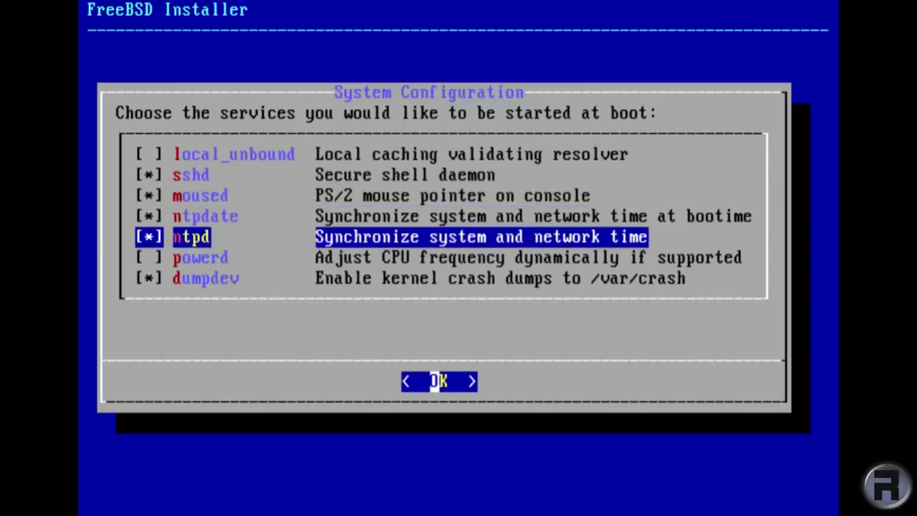
Turn off dumpdev crash dumps, leave powerd disabled, and accept the boot services.
key(Down)
key(Down)
key(space)
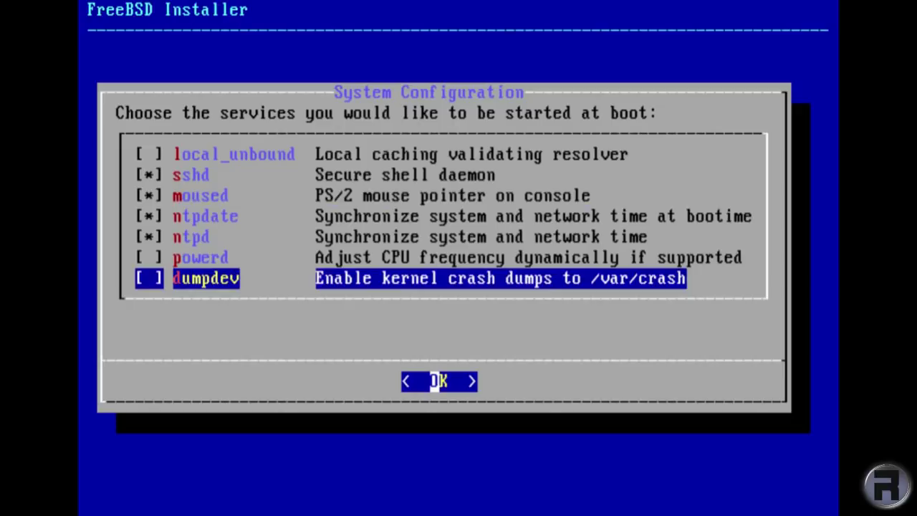
key(Up)
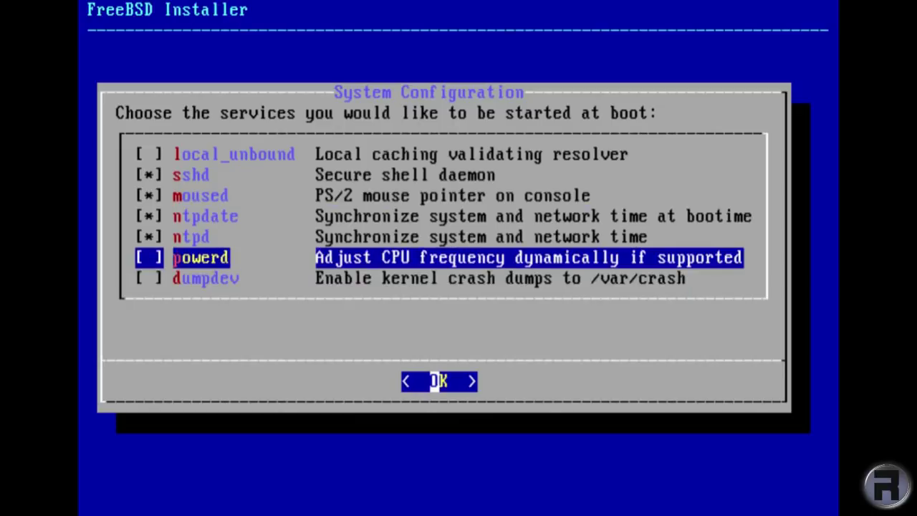
key(space)
key(space)
key(Return)
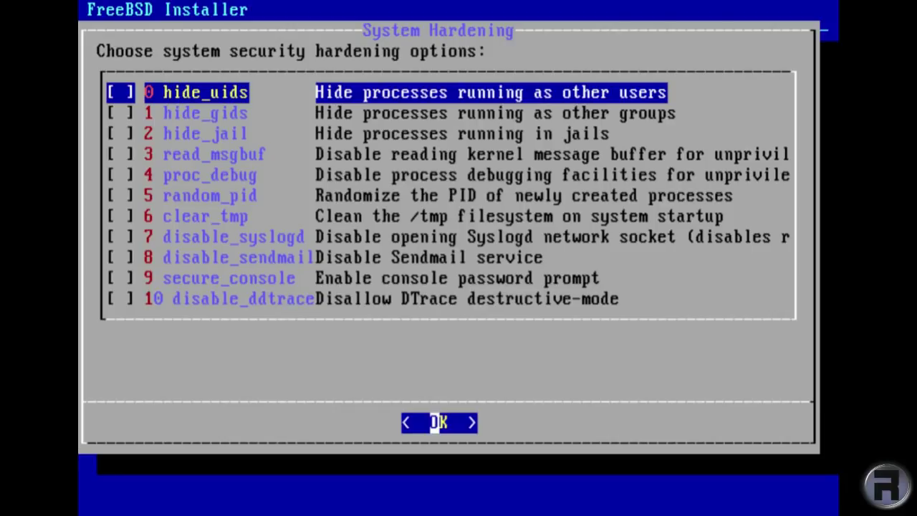
key(Down)
key(Down)
key(Down)
key(Down)
key(Down)
key(Down)
key(Down)
key(Down)
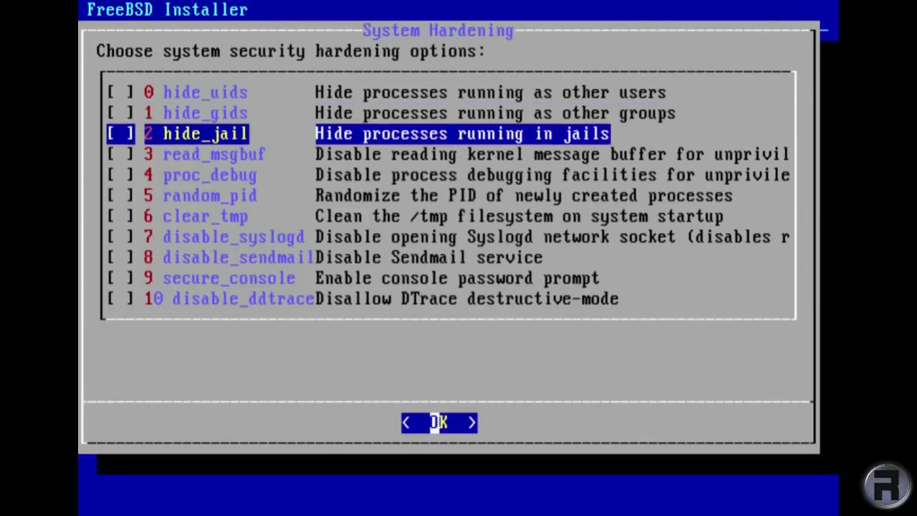
key(Down)
key(Down)
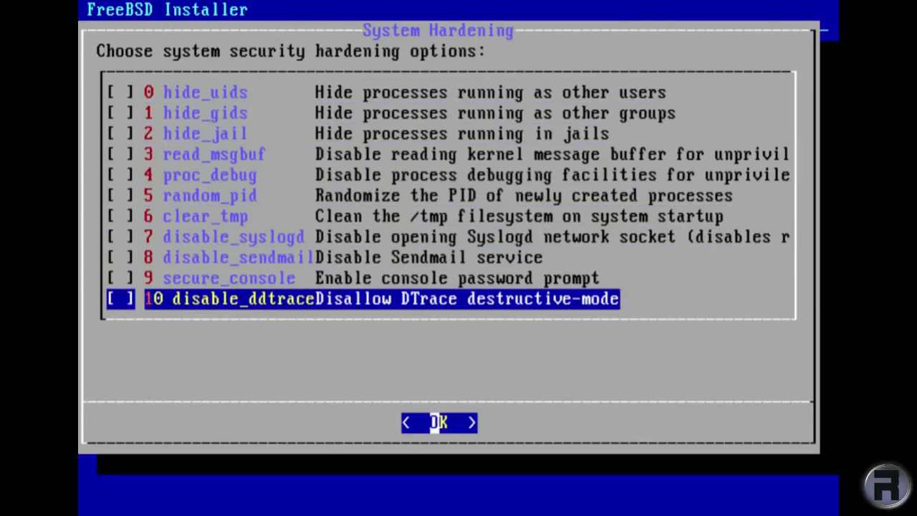
key(Up)
key(Up)
key(Up)
key(Up)
key(Up)
key(Up)
key(Up)
key(Up)
key(Up)
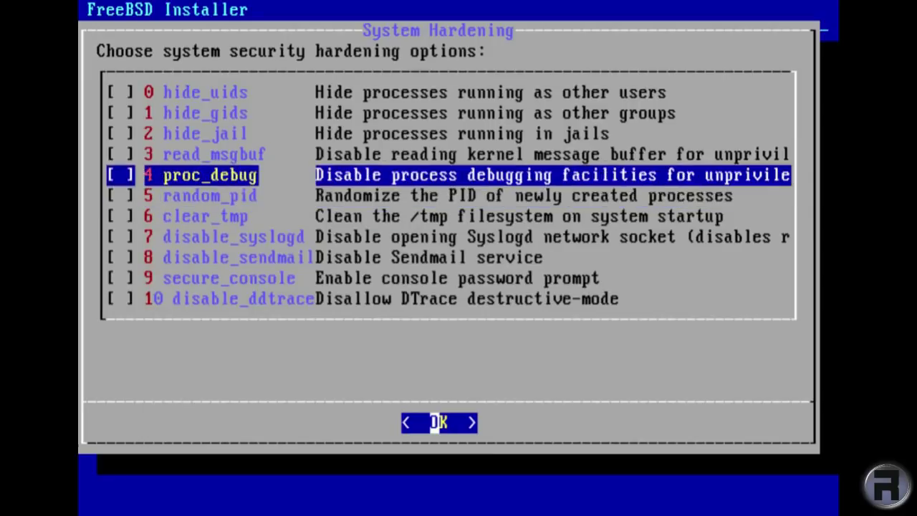
key(Up)
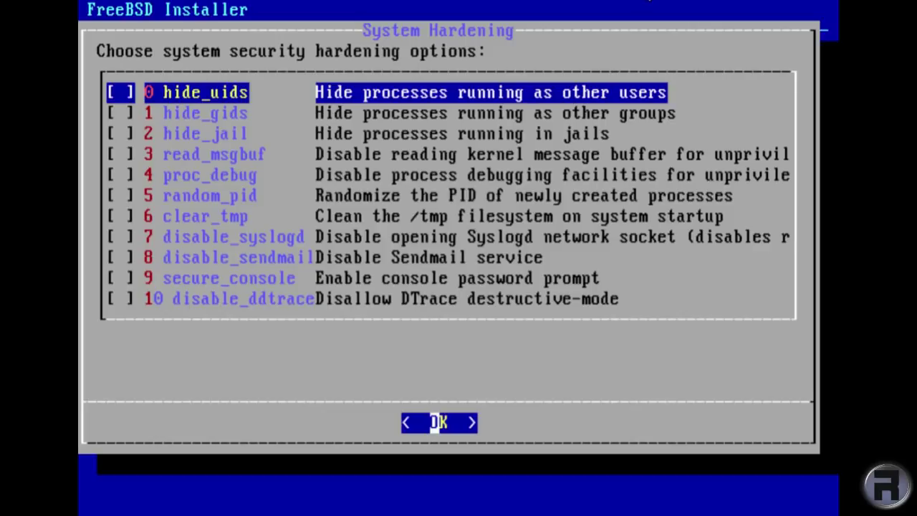
Enable hide_uids, hide_gids, hide_jail, read_msgbuf and proc_debug hardening options.
key(space)
key(Down)
key(space)
key(Down)
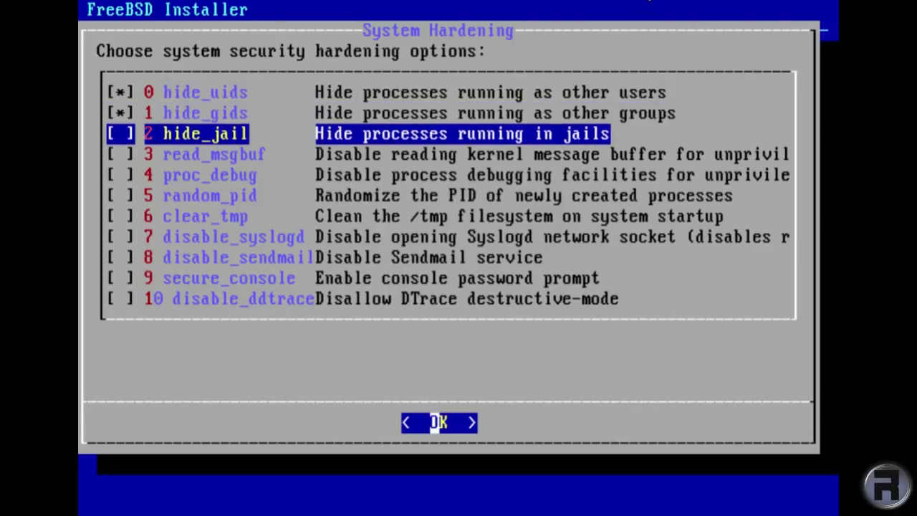
key(space)
key(Down)
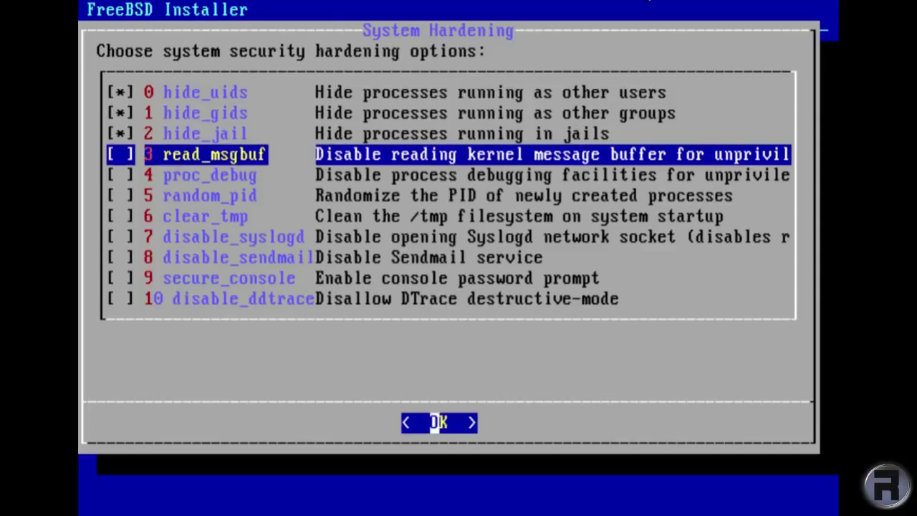
key(space)
key(Down)
key(space)
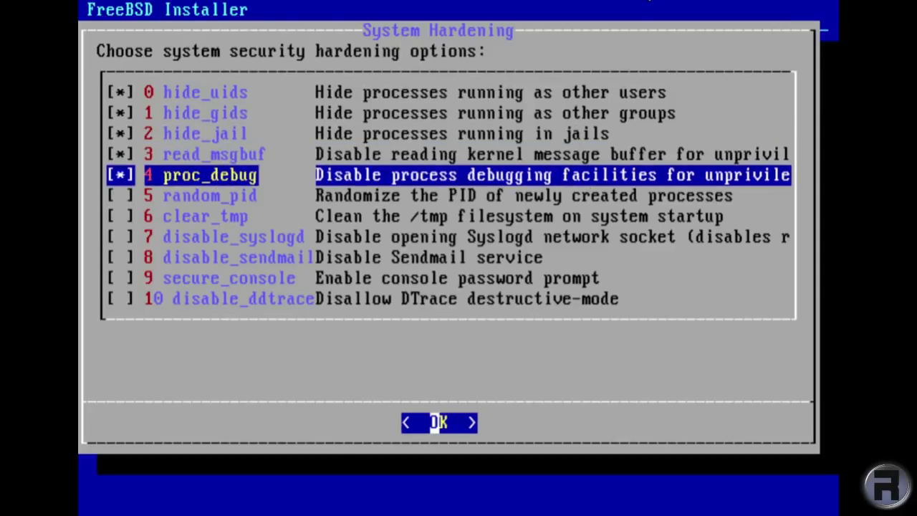
Enable random_pid, clear_tmp, disable_syslogd and disable_sendmail, leaving the last two unchecked, and confirm.
key(Down)
key(space)
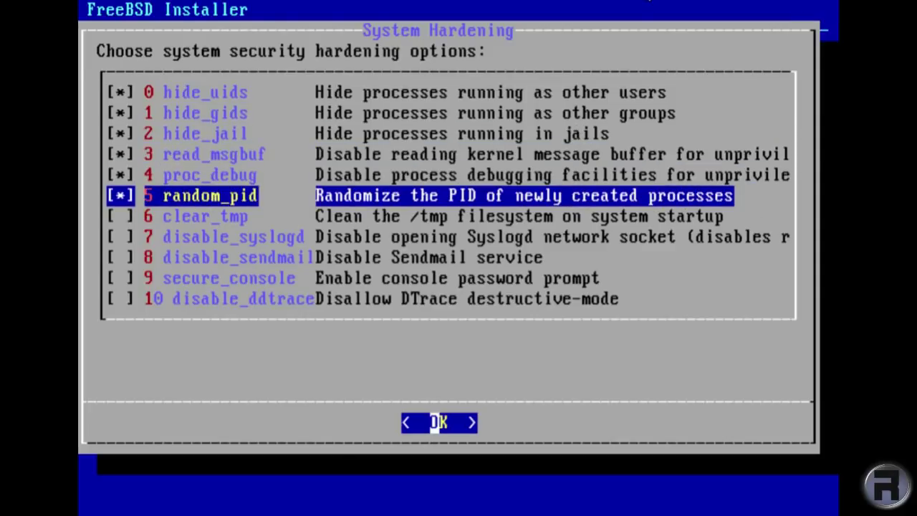
key(Down)
key(space)
key(Down)
key(space)
key(Down)
key(space)
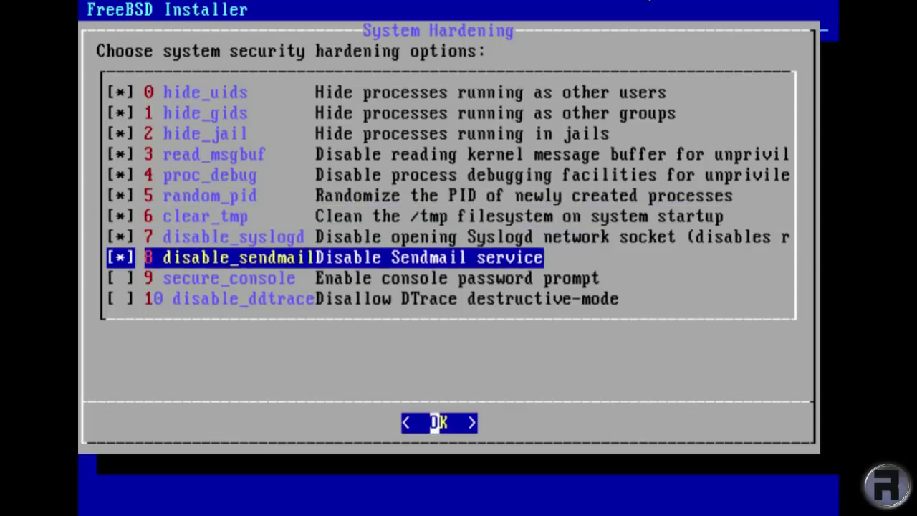
key(Down)
key(Down)
key(Return)
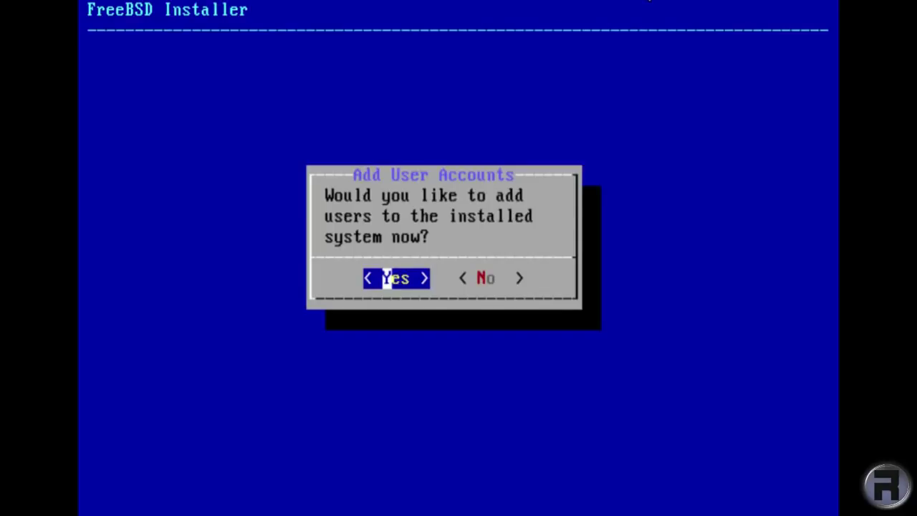
Start adding a user, entering the username and full name with default uid and login group.
key(Return)
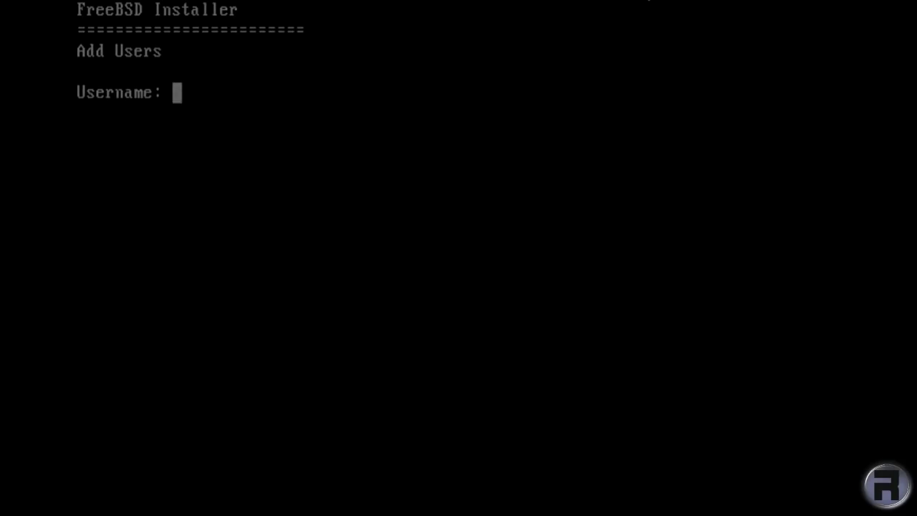
text(ro)
text(bonuggie)
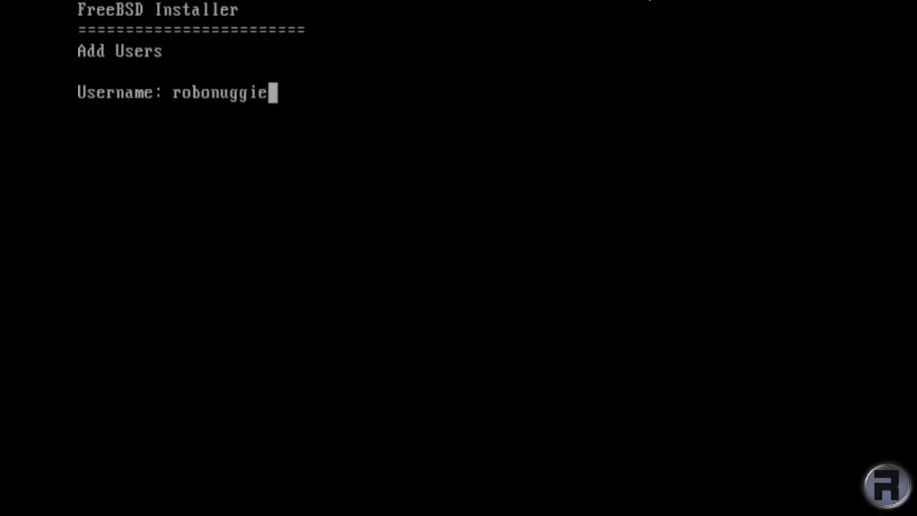
key(Return)
text(RoboNuggi)
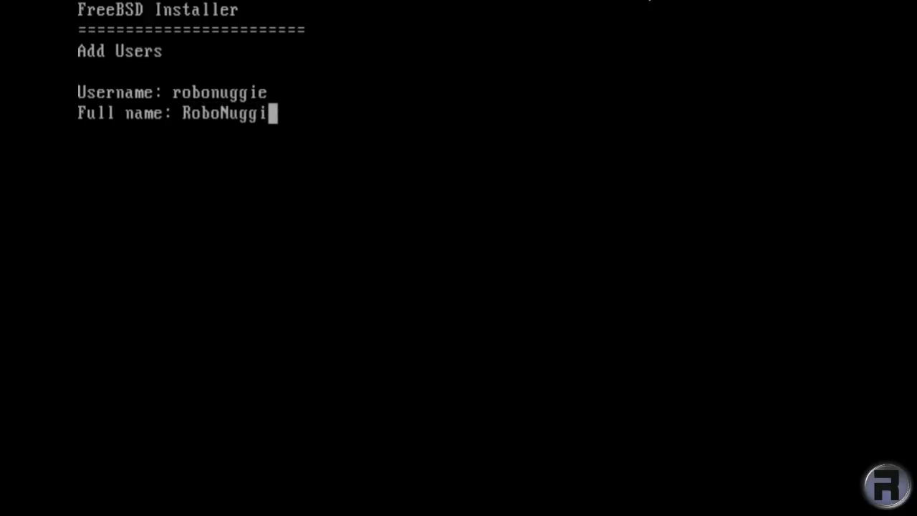
text(e)
key(Return)
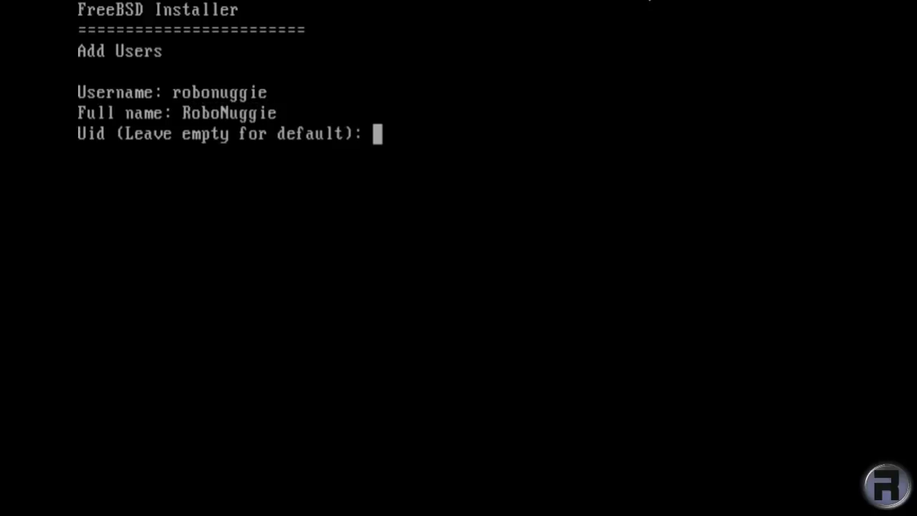
key(Return)
key(Return)
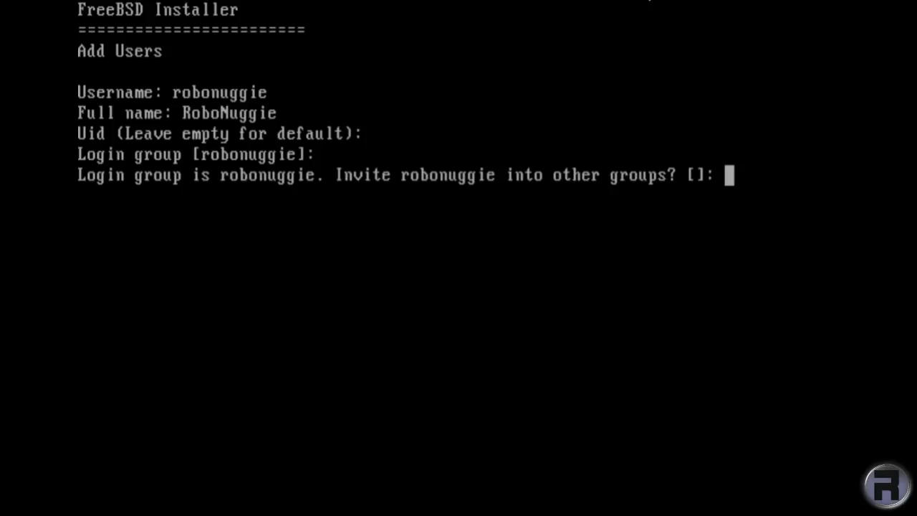
Invite the user into wheel, keeping default login class, shell and password authentication.
text(wheel)
key(Return)
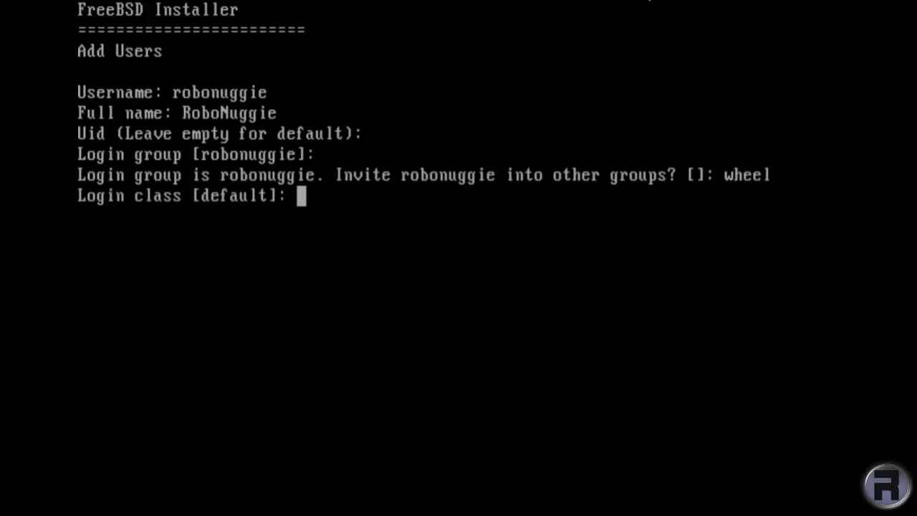
key(Return)
key(Return)
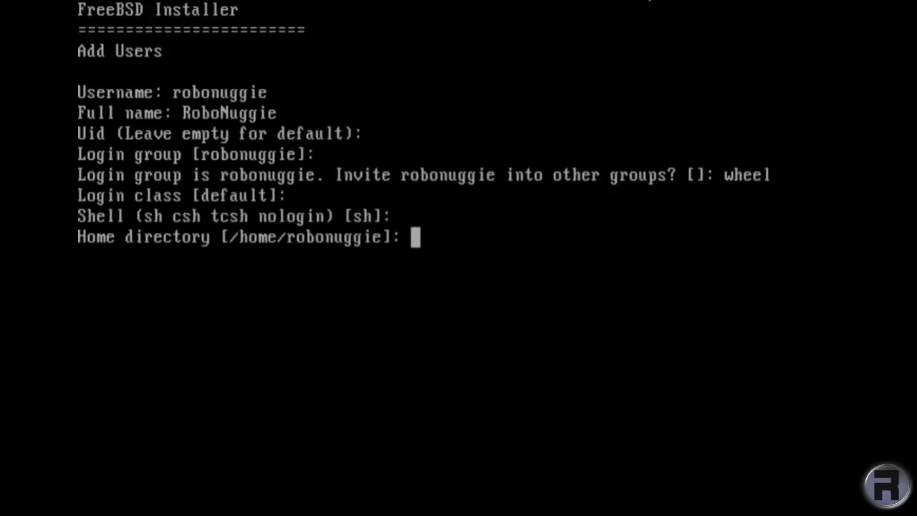
key(Return)
key(Return)
key(Return)
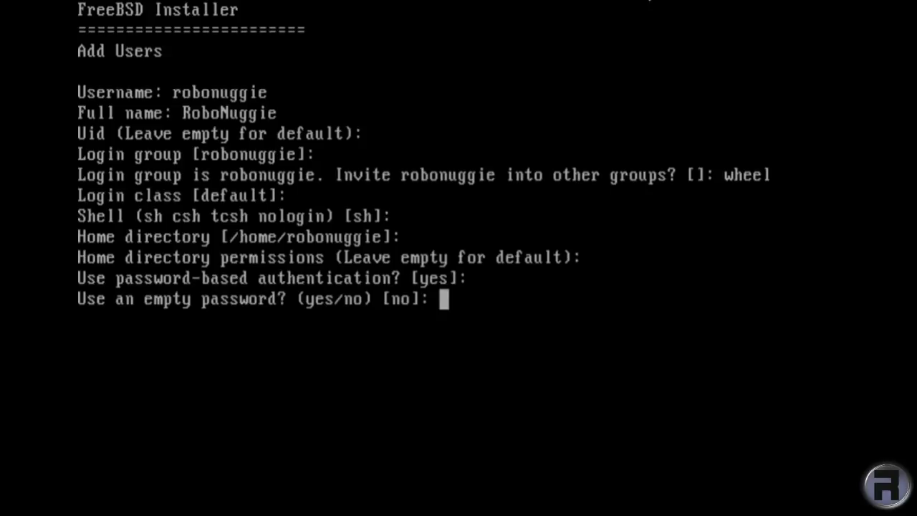
key(Return)
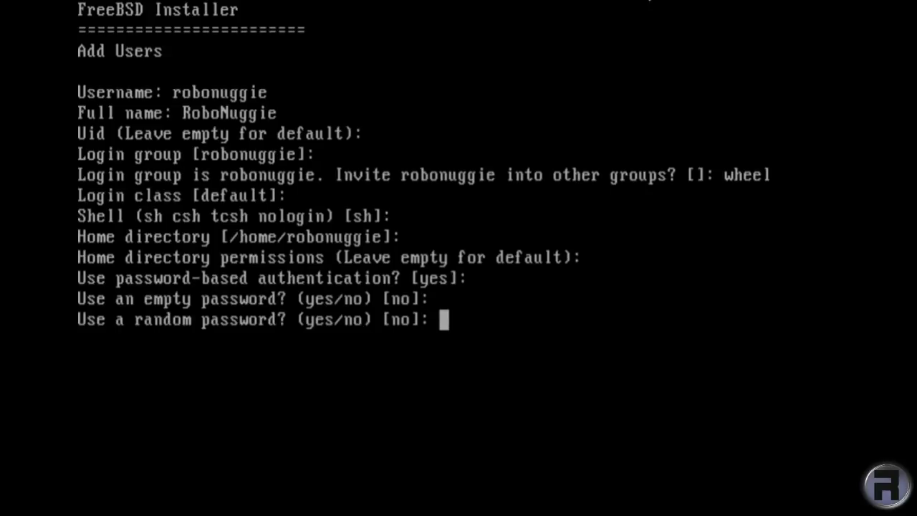
key(Return)
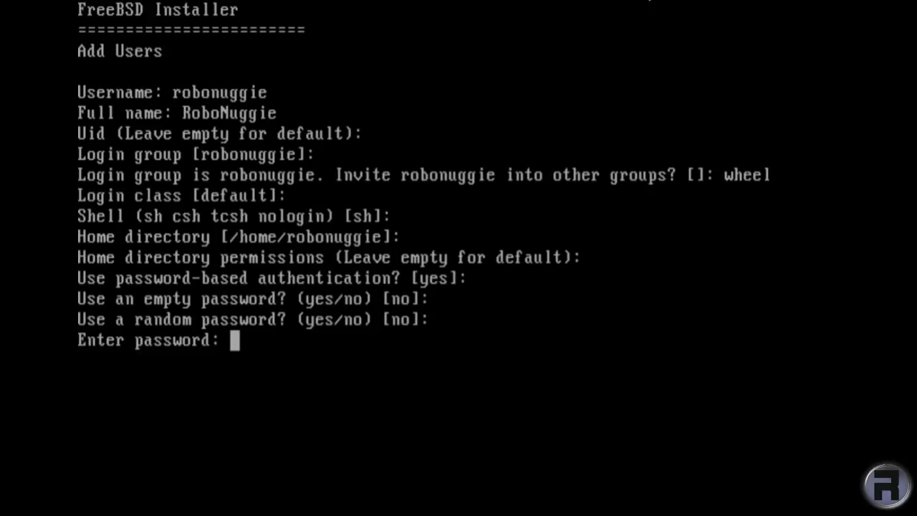
Set the account password twice, keep the account unlocked, and confirm with 'yes'.
key(Return)
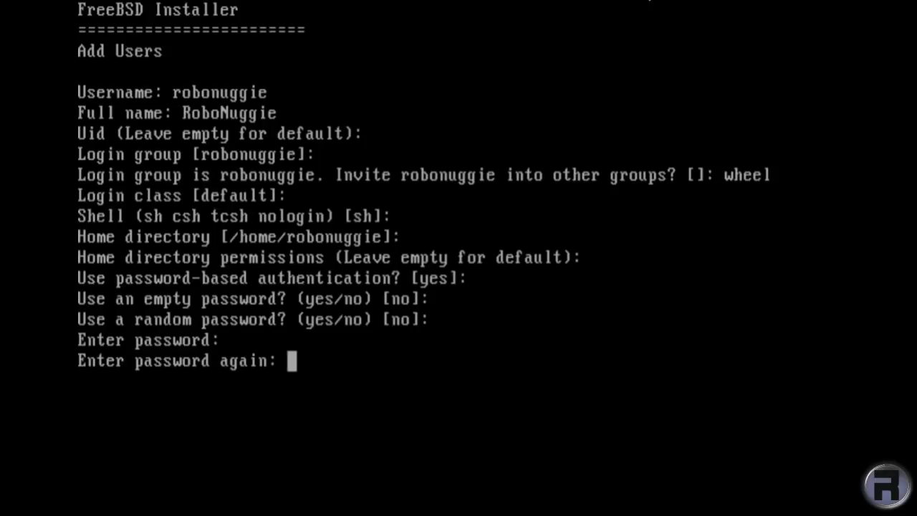
key(Return)
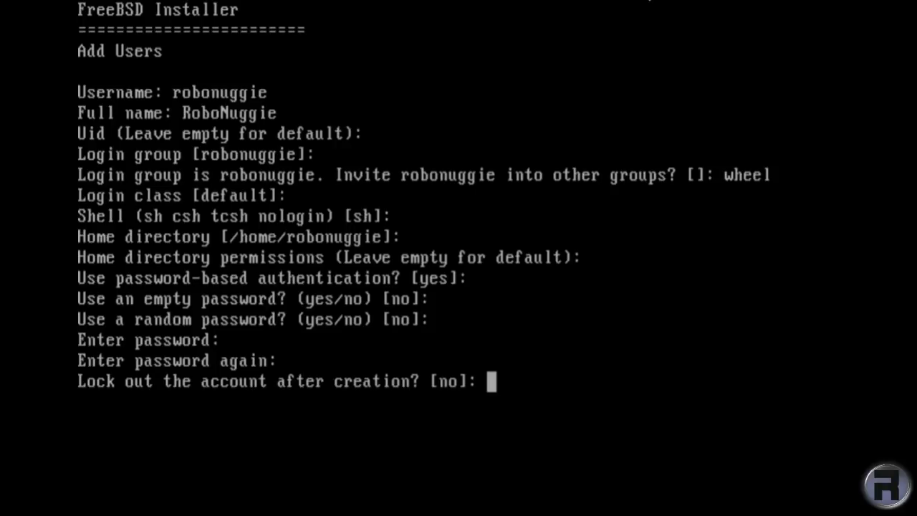
key(Return)
text(yes)
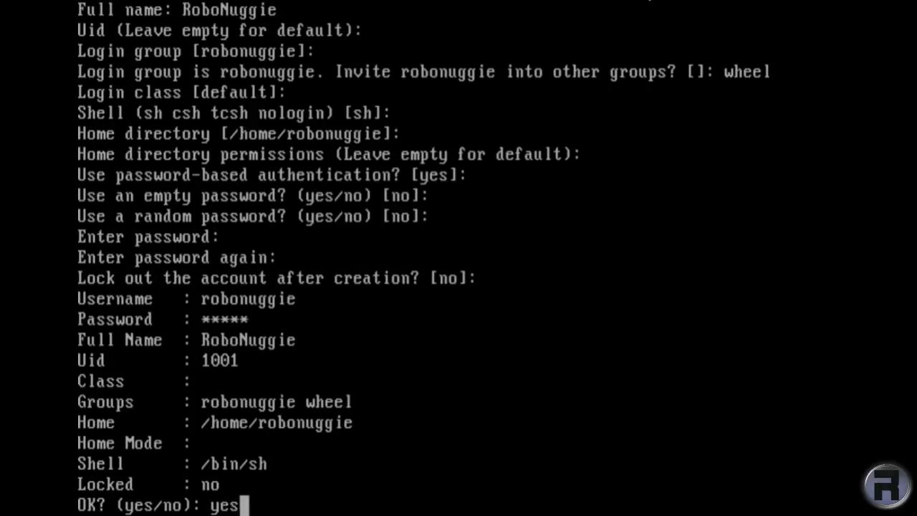
key(Return)
Decline another user, exit without manual configuration, and reboot the installed system.
text(no)
key(Return)
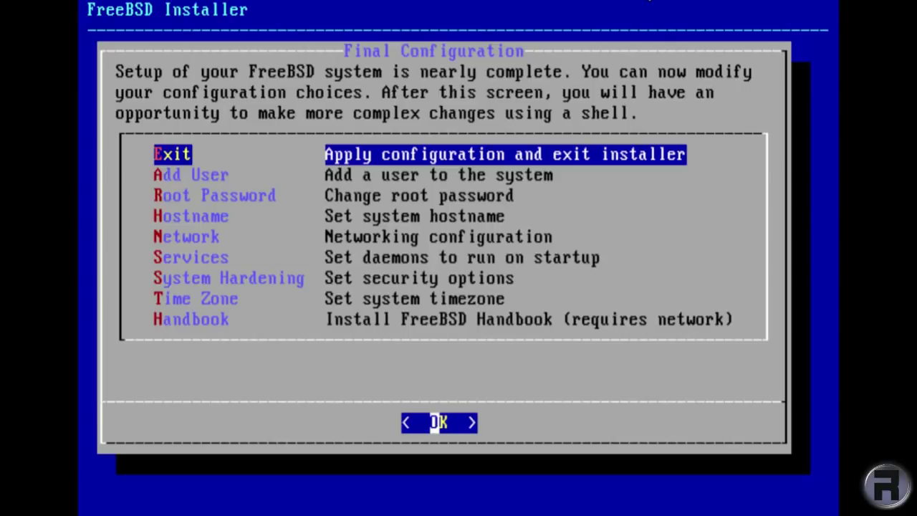
key(Return)
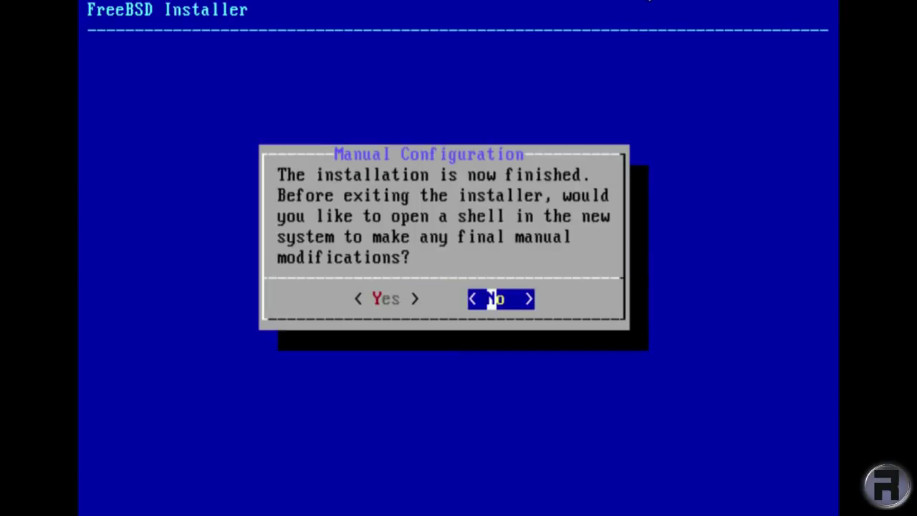
key(Return)
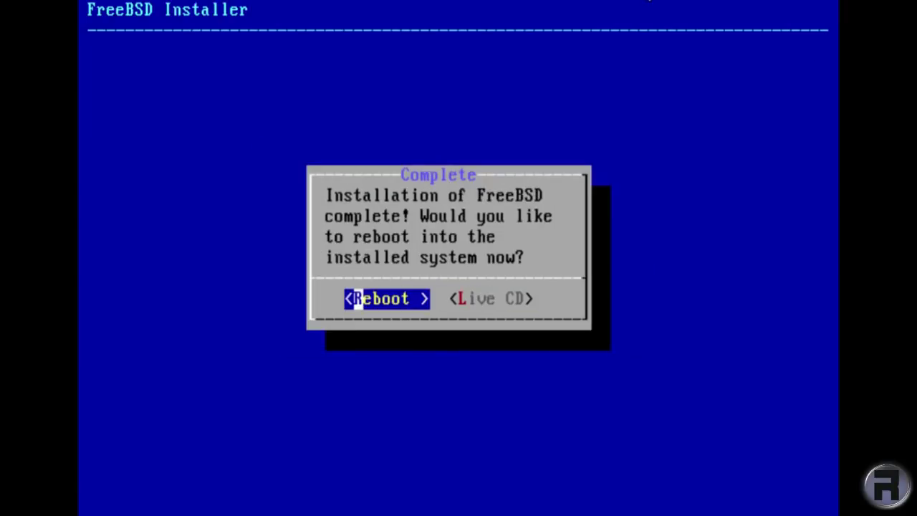
key(Return)
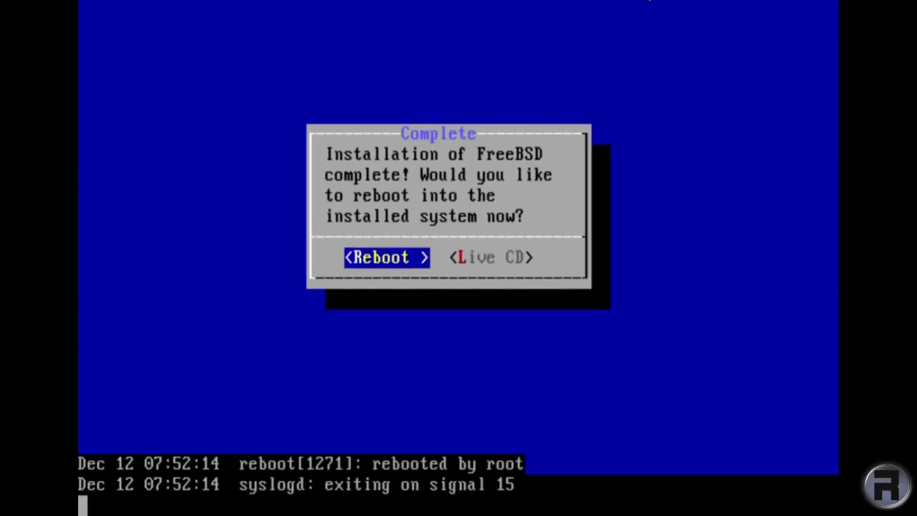